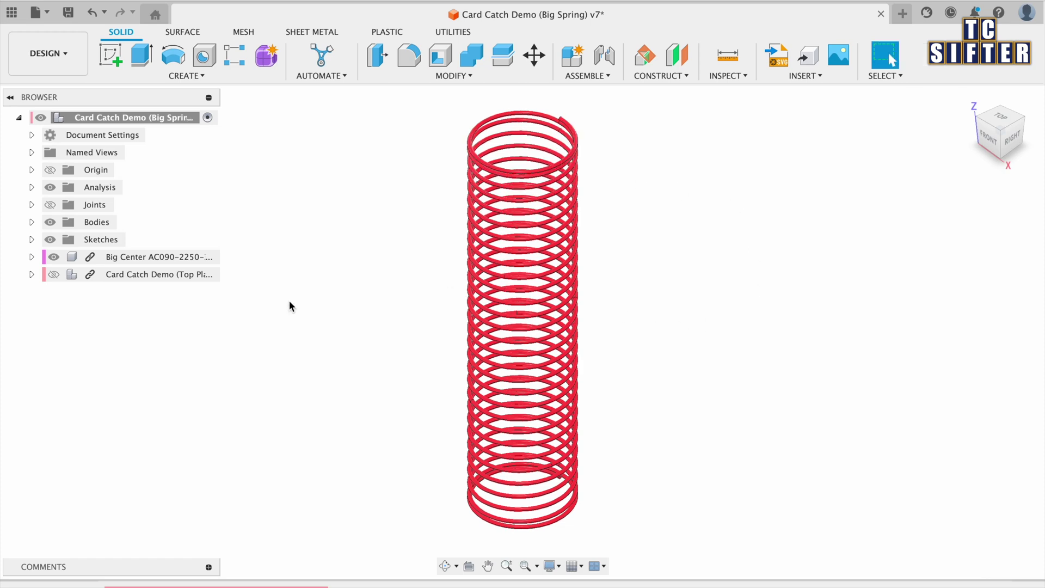
Show the Card Shell and card top plate, then push the top plate down to compress the spring
left_click(31, 222)
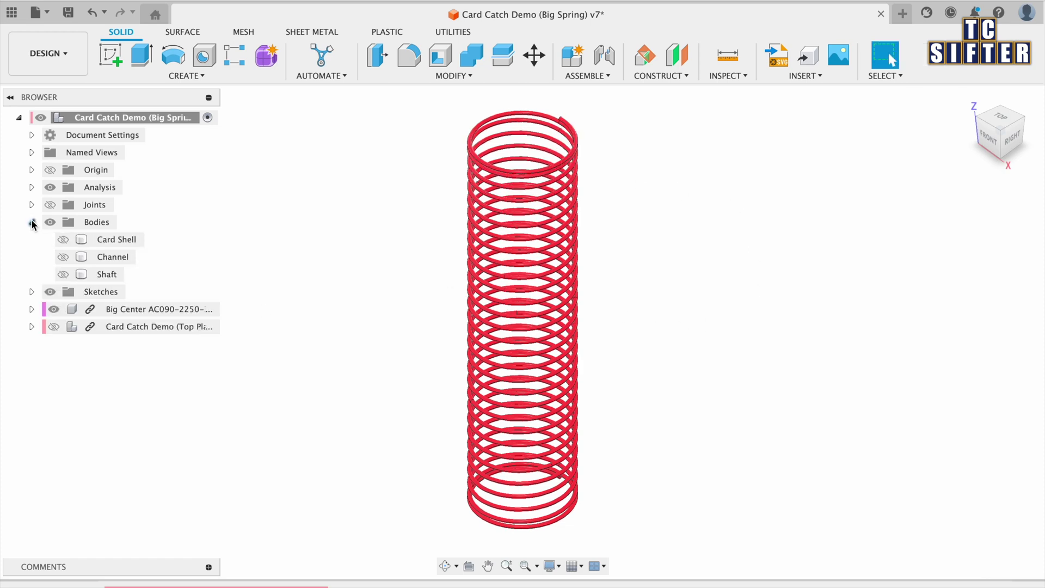
left_click(64, 240)
left_click(53, 327)
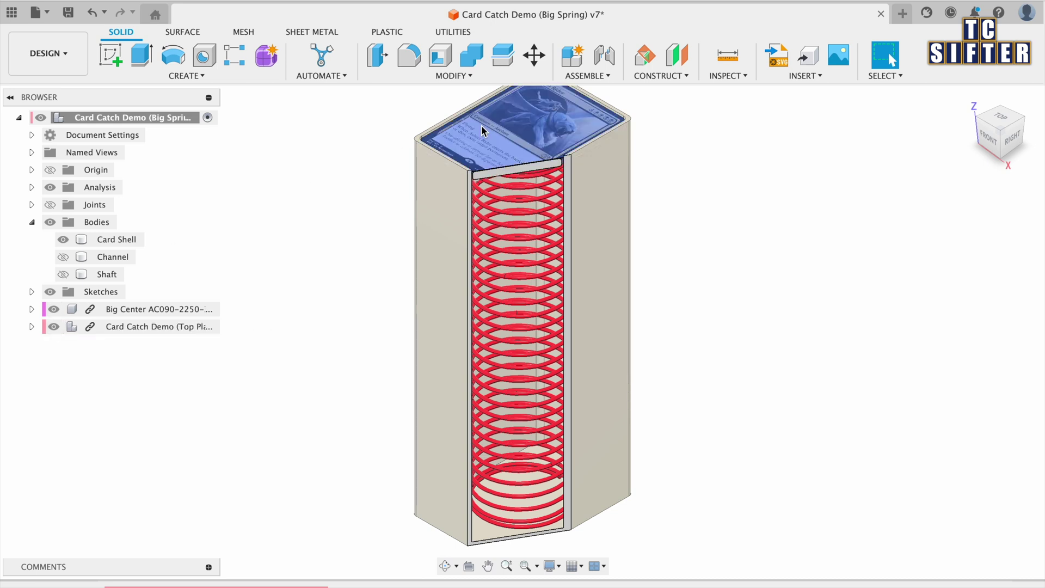
scroll(509, 141, "up", 3)
left_click_drag(548, 183, 556, 135)
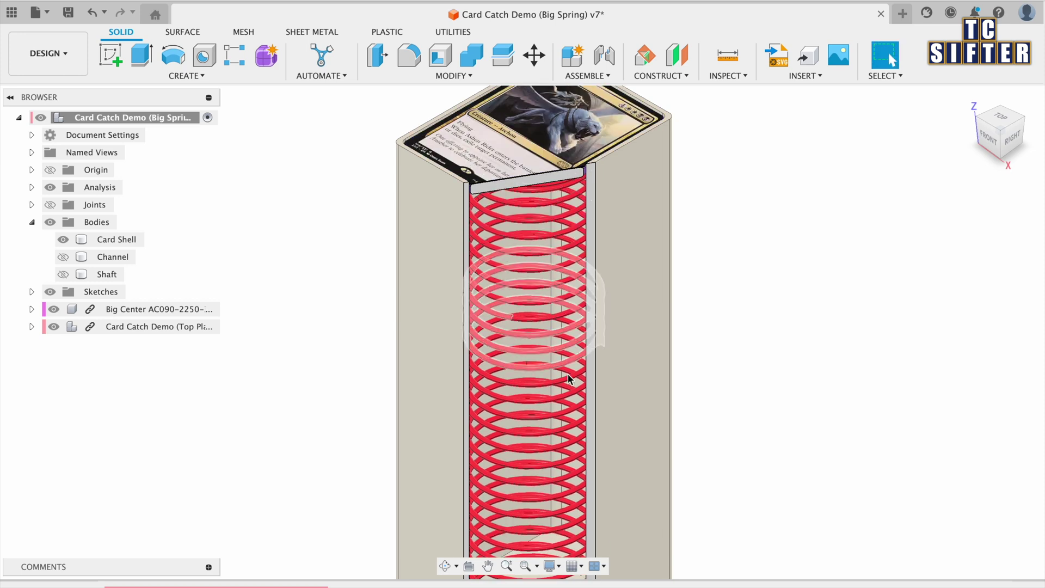
scroll(565, 388, "down", 2)
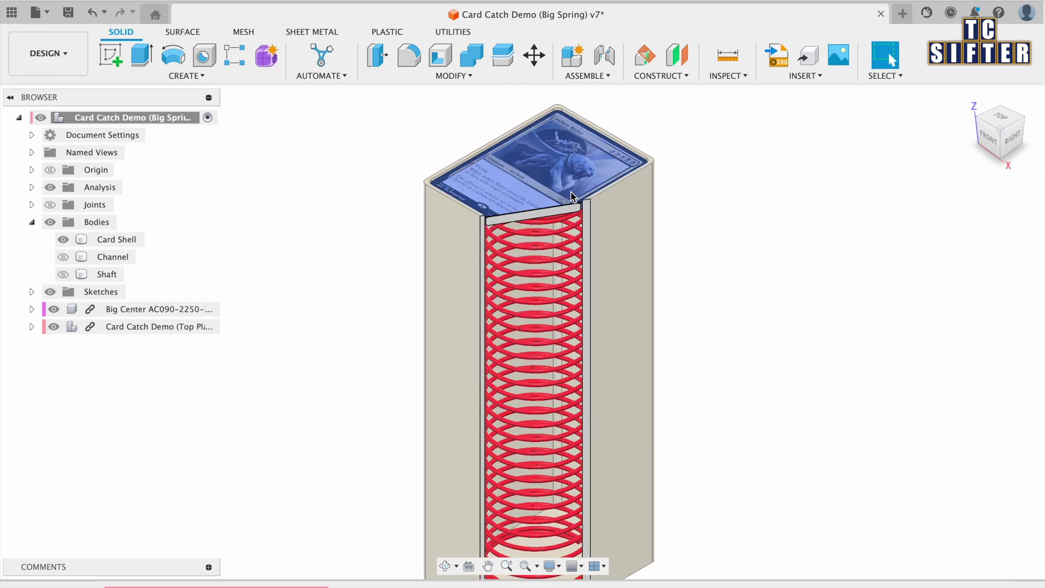
scroll(570, 196, "up", 2)
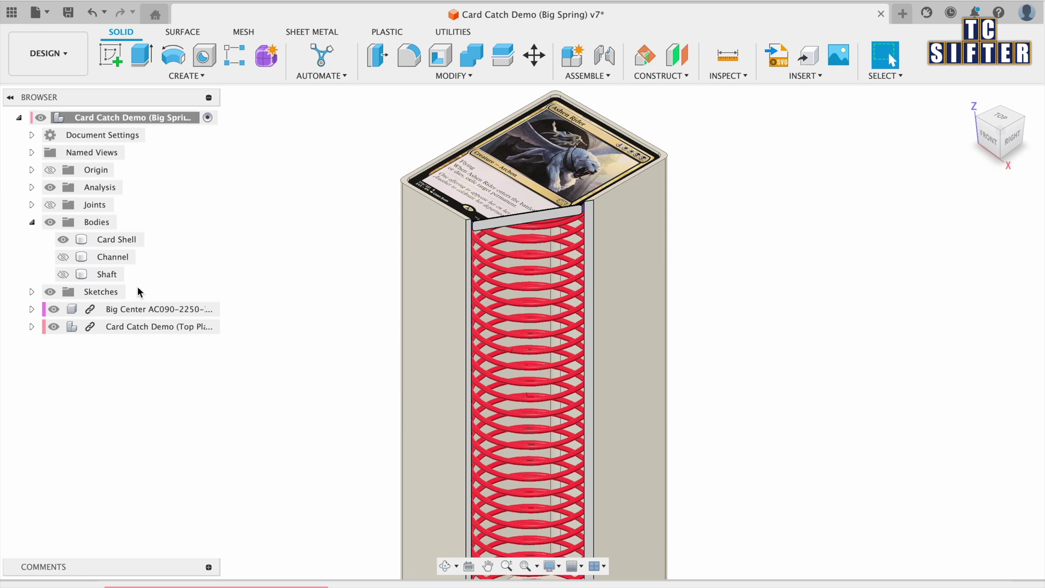
Show the green Channel with the top plate, keep the Shaft hidden, and slide the plate down the channel
left_click(70, 273)
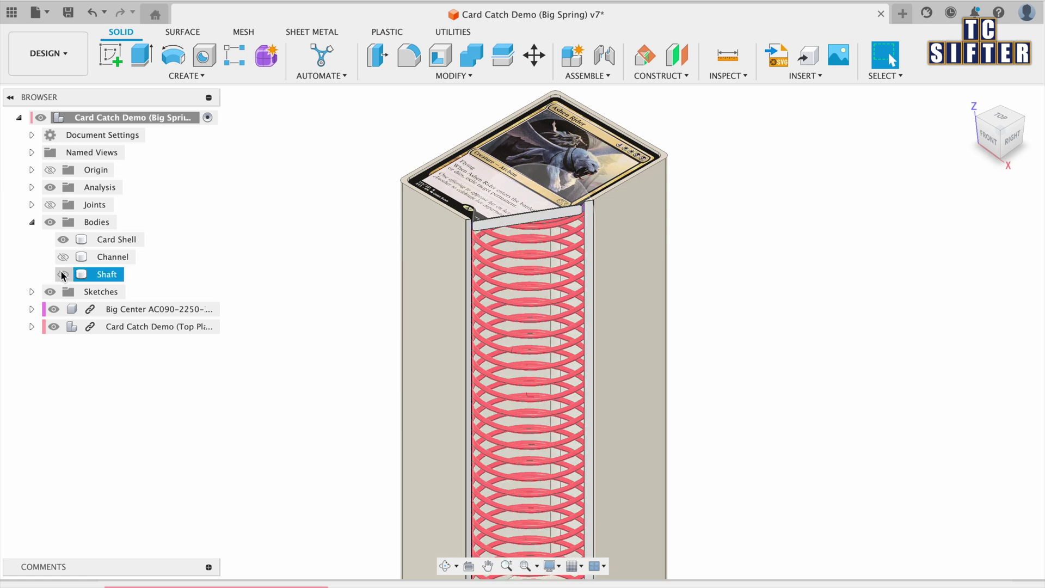
left_click(63, 274)
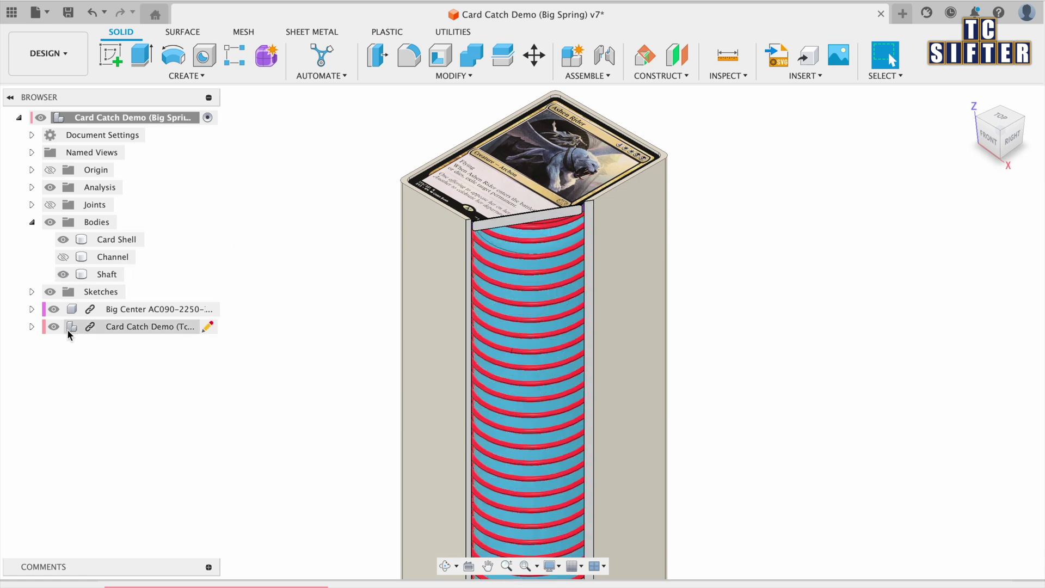
left_click(53, 326)
left_click(63, 256)
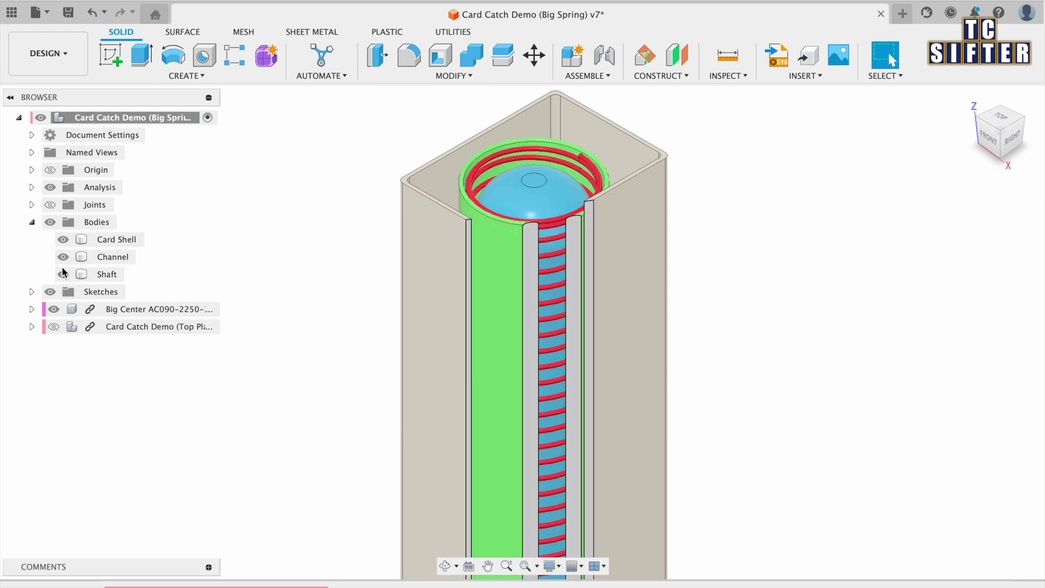
left_click(63, 275)
left_click(76, 329)
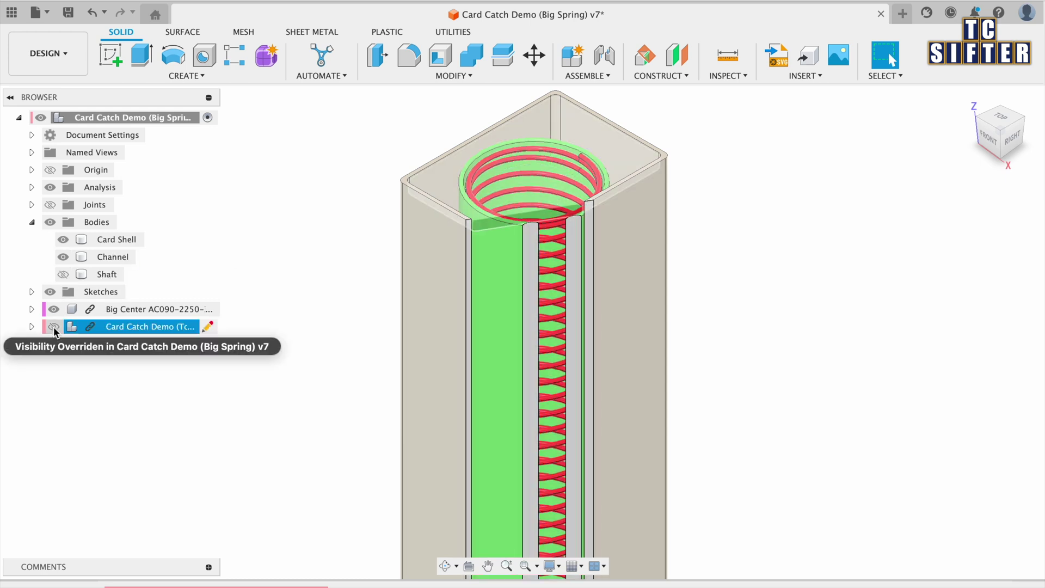
left_click(53, 326)
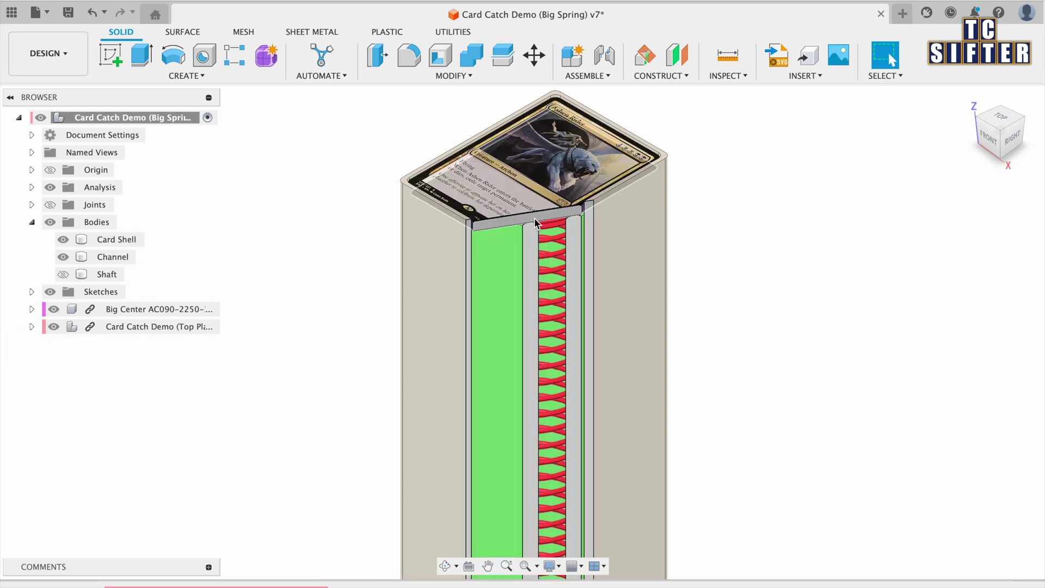
left_click_drag(536, 222, 555, 283)
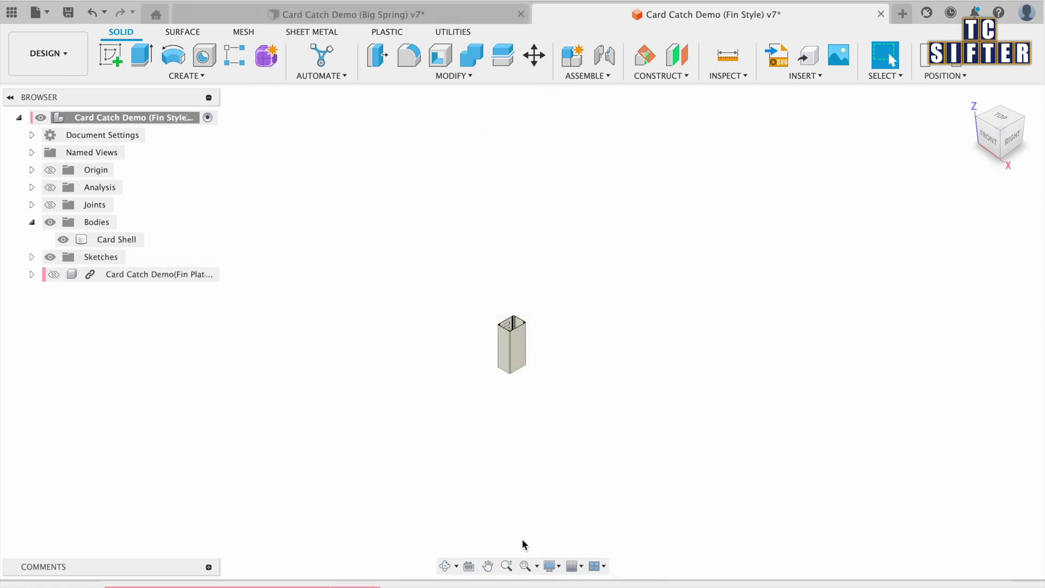
Fit the Fin Style shell in view, turn on its section cut, and check a fin edge length
left_click(524, 569)
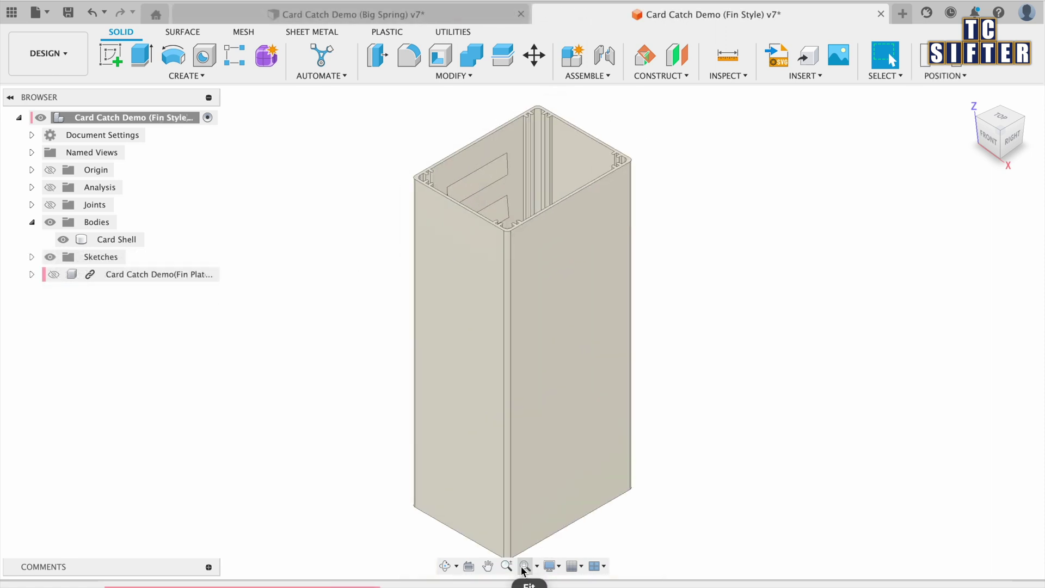
left_click(51, 186)
left_click(457, 354)
left_click(574, 482)
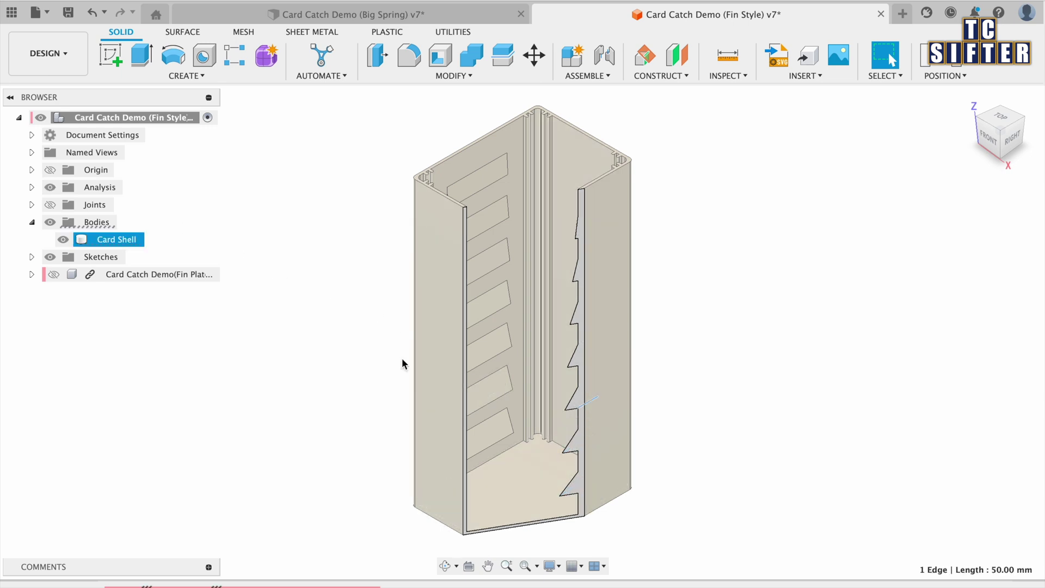
Show the fin plate inside the shell, slide it up, then push it down from the front view
left_click(53, 274)
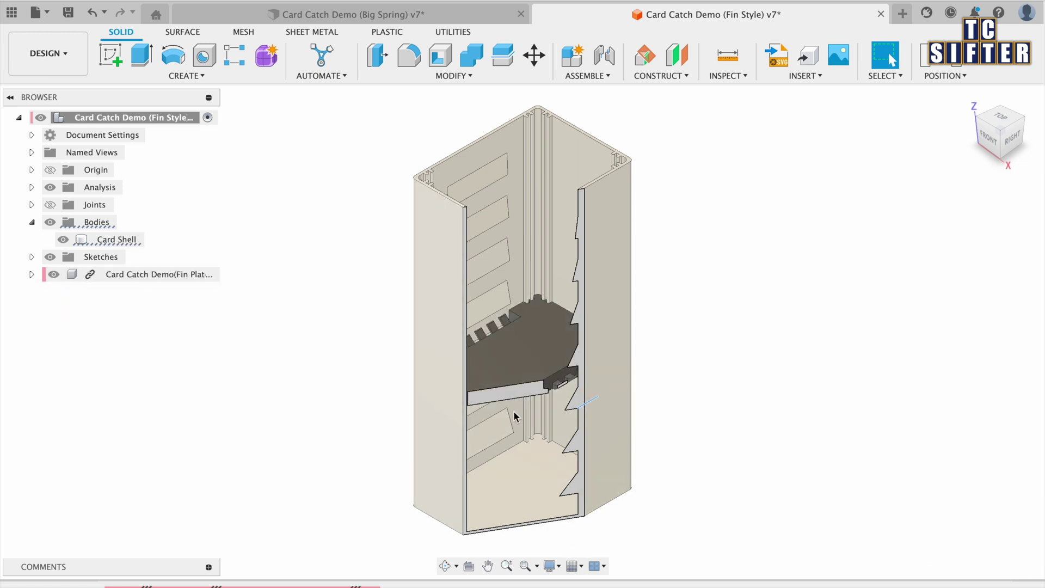
left_click_drag(518, 340, 520, 172)
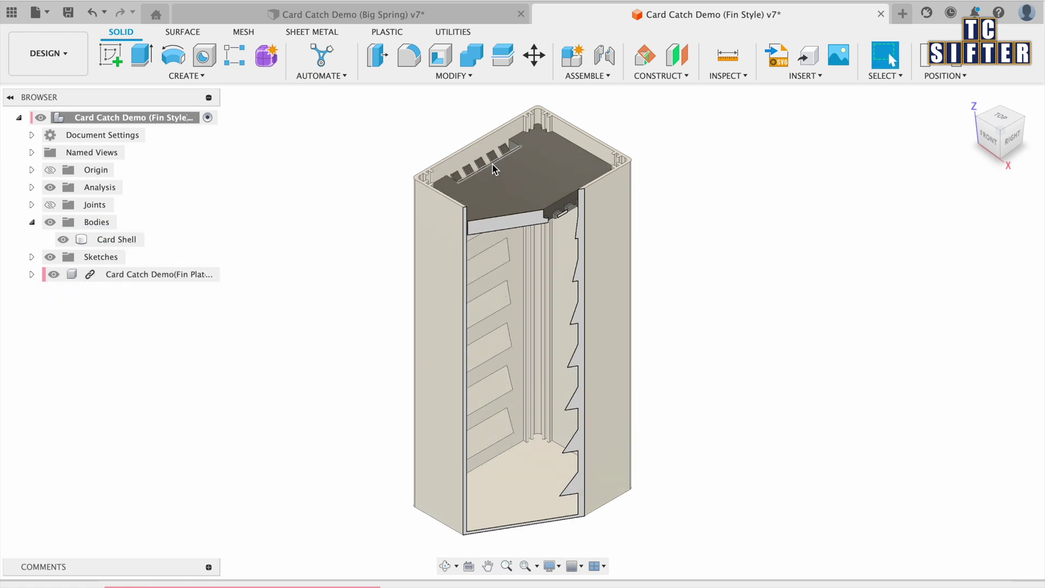
left_click(987, 142)
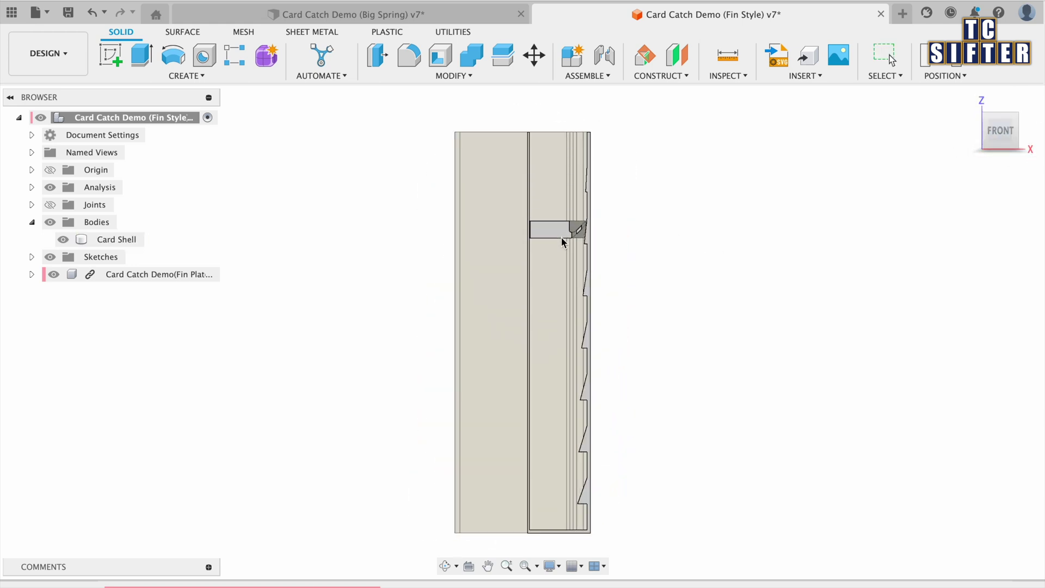
scroll(588, 273, "up", 5)
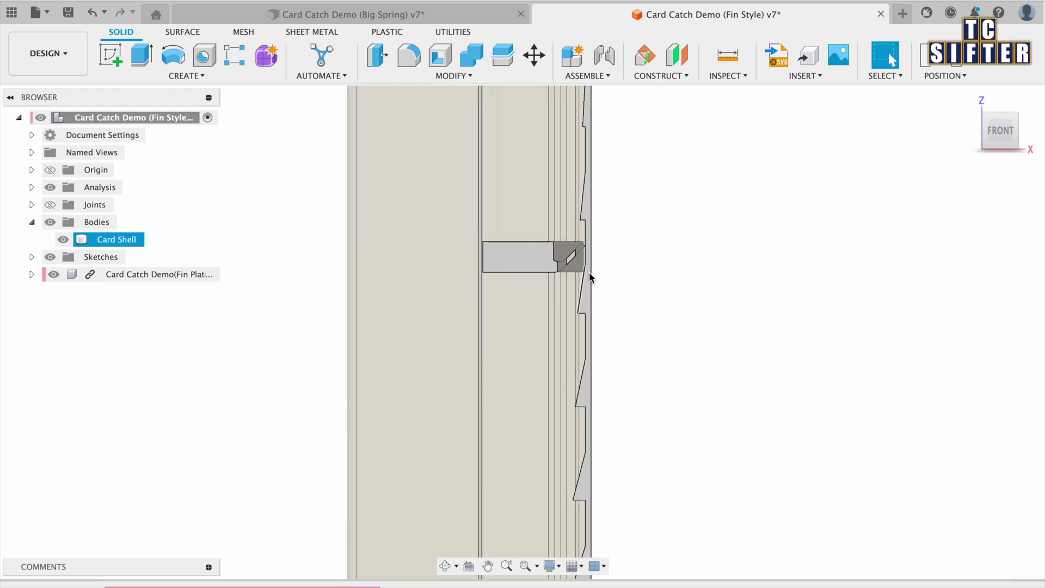
left_click_drag(492, 233, 436, 92)
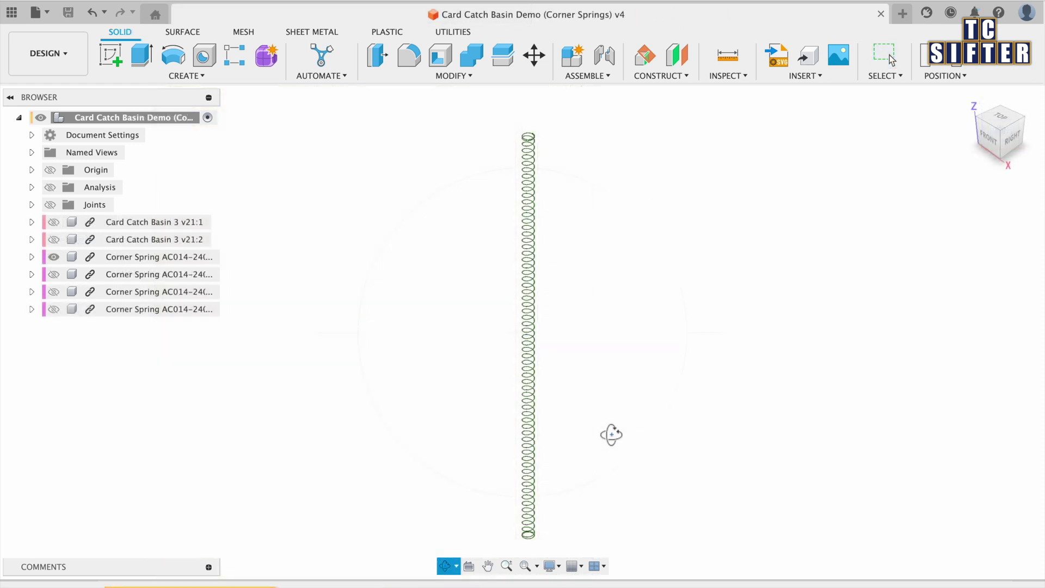
Return to the home view and show the second, third and fourth corner springs, fitted in view
left_click_drag(611, 434, 588, 349)
key("Escape")
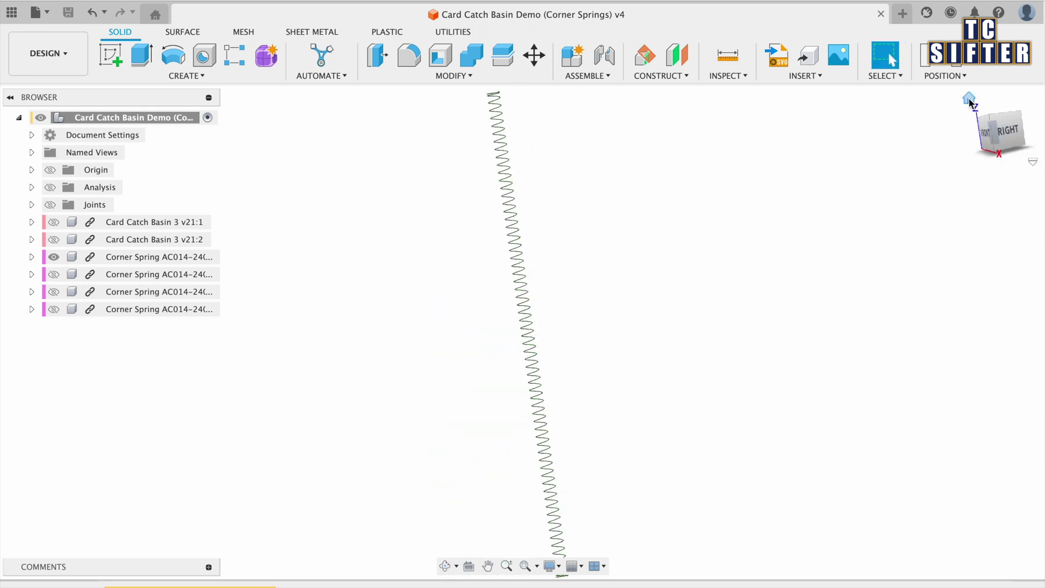
left_click(969, 100)
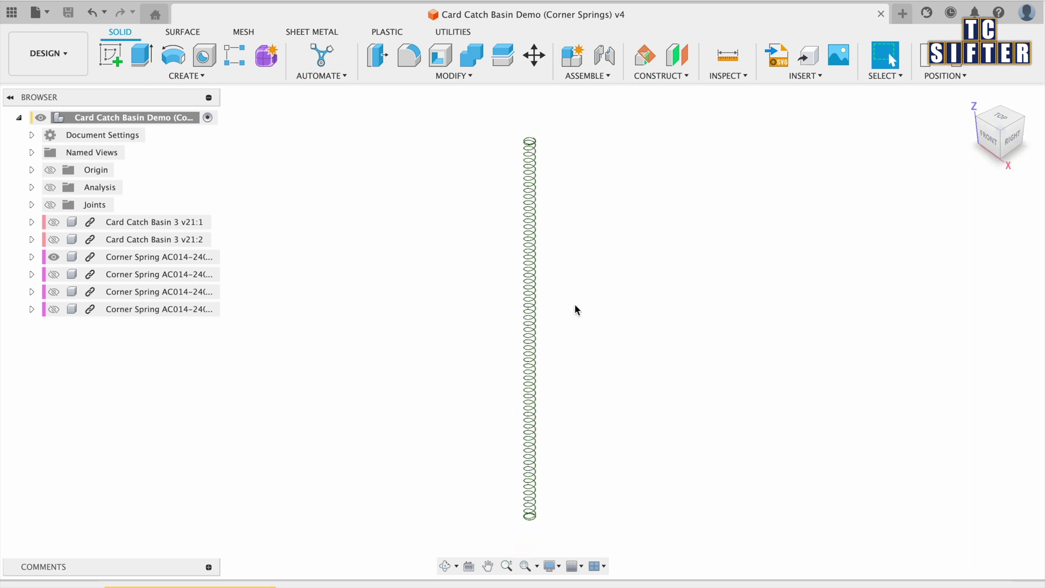
left_click(53, 273)
left_click(54, 291)
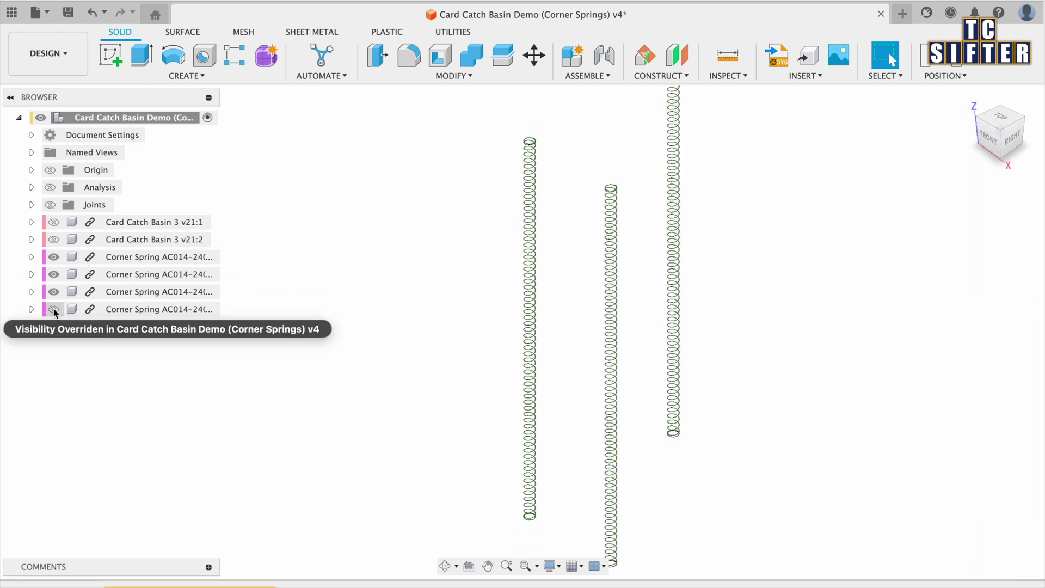
left_click(53, 308)
key("F6")
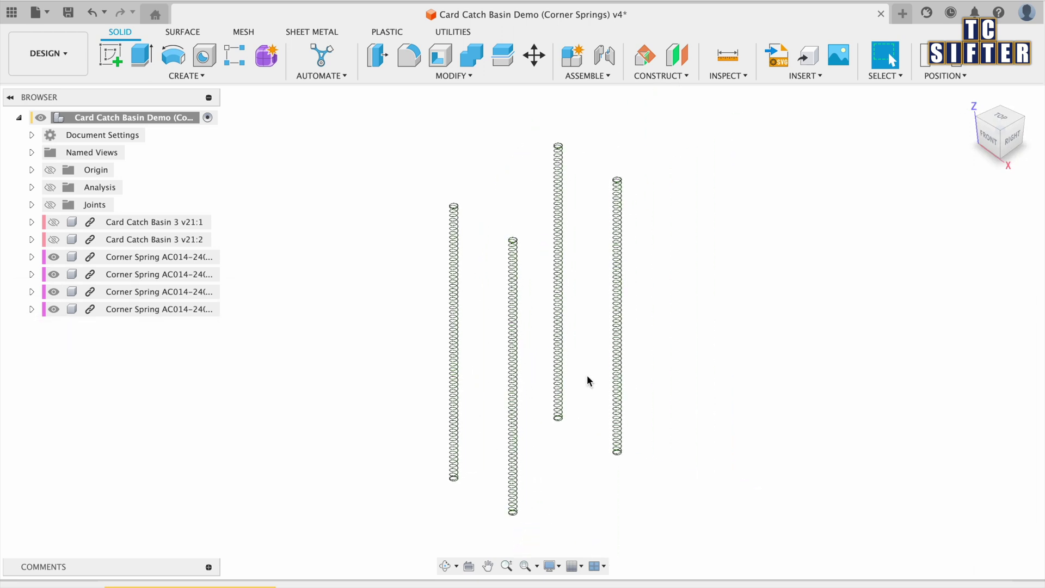
Show the Card Catch Basin 3 v21:1 basin and the second basin part as the platform
left_click(53, 222)
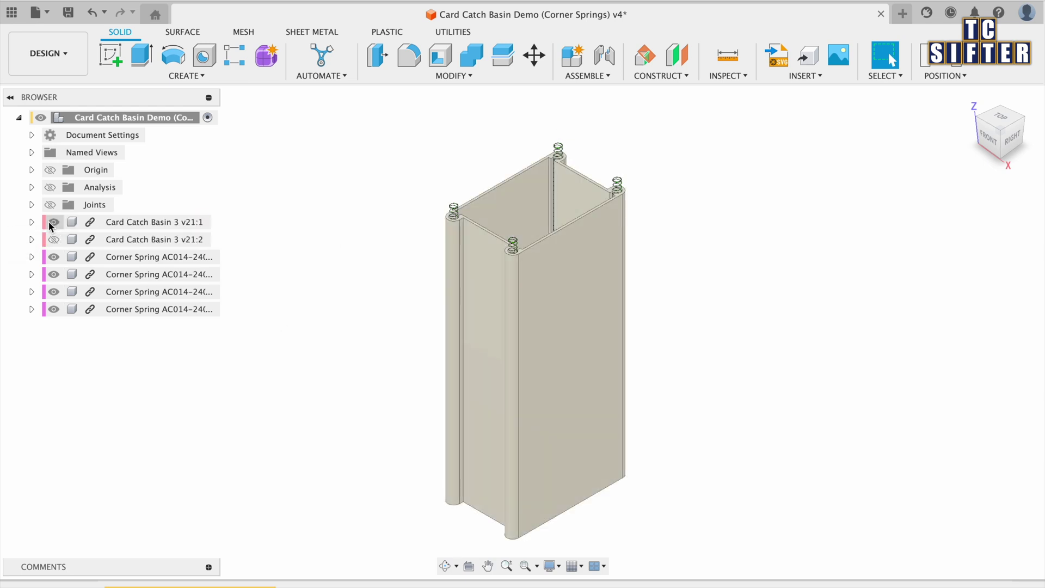
scroll(391, 237, "up", 5)
scroll(653, 277, "up", 4)
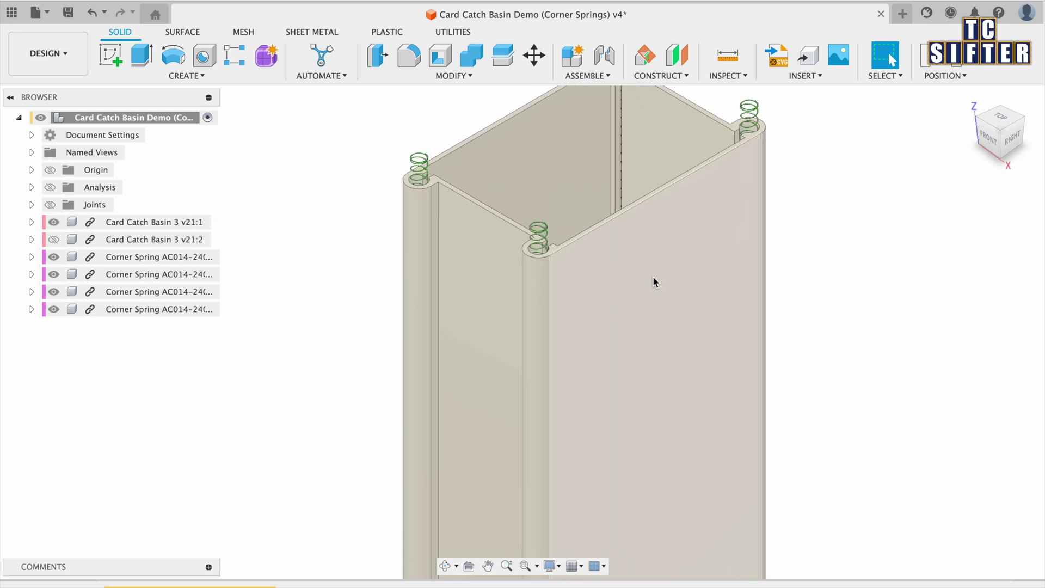
left_click(53, 240)
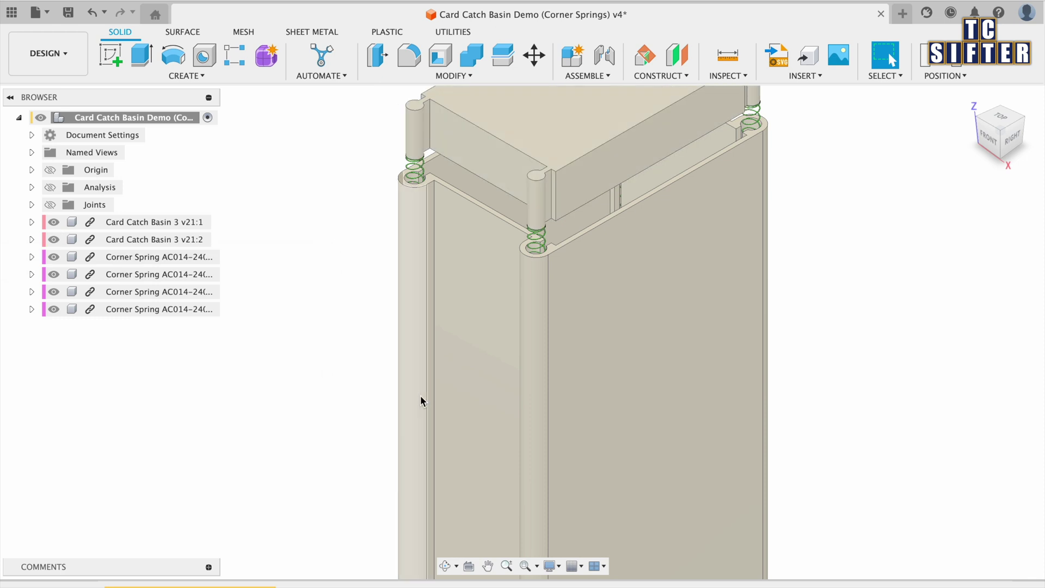
scroll(537, 345, "down", 8)
scroll(550, 298, "up", 5)
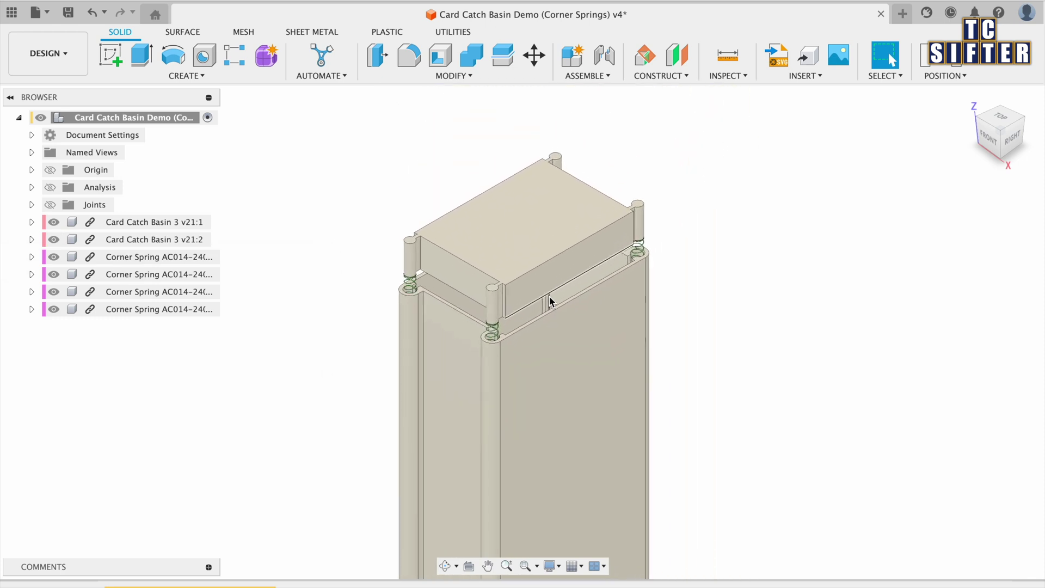
Turn on the basin section analysis and press the platform down on its corner springs
left_click(50, 190)
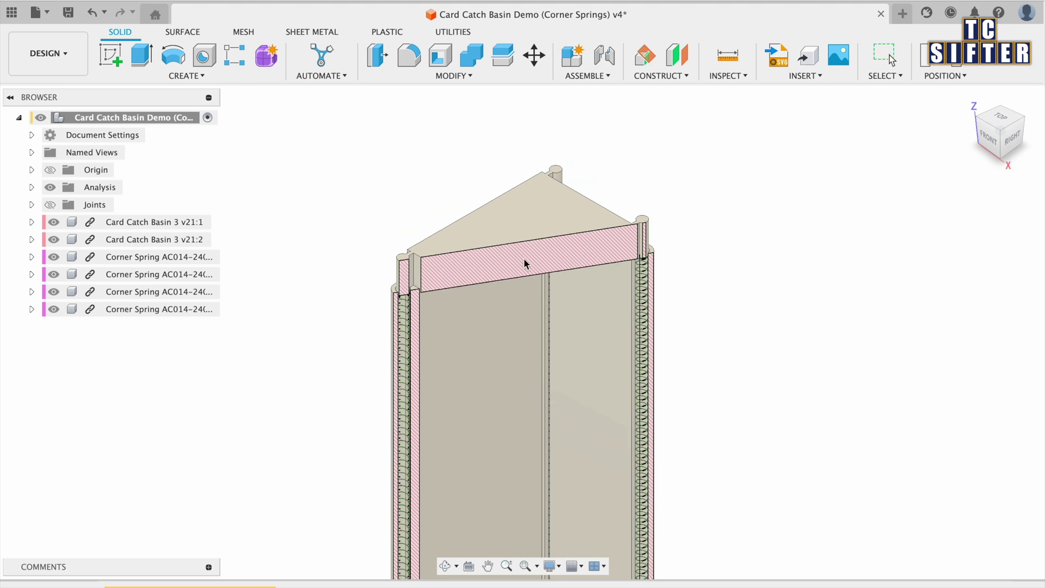
left_click_drag(524, 265, 530, 208)
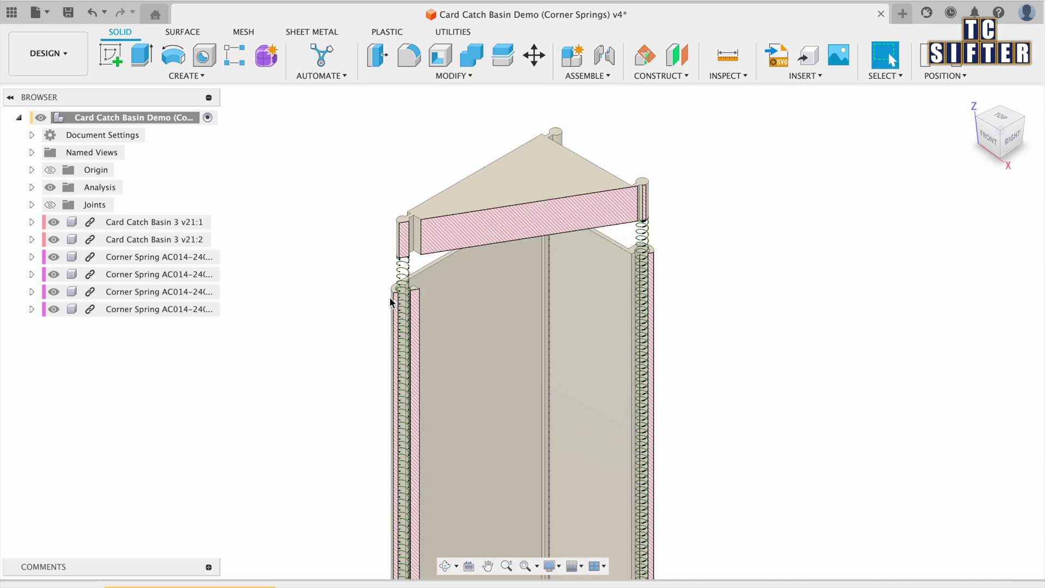
scroll(389, 300, "up", 5)
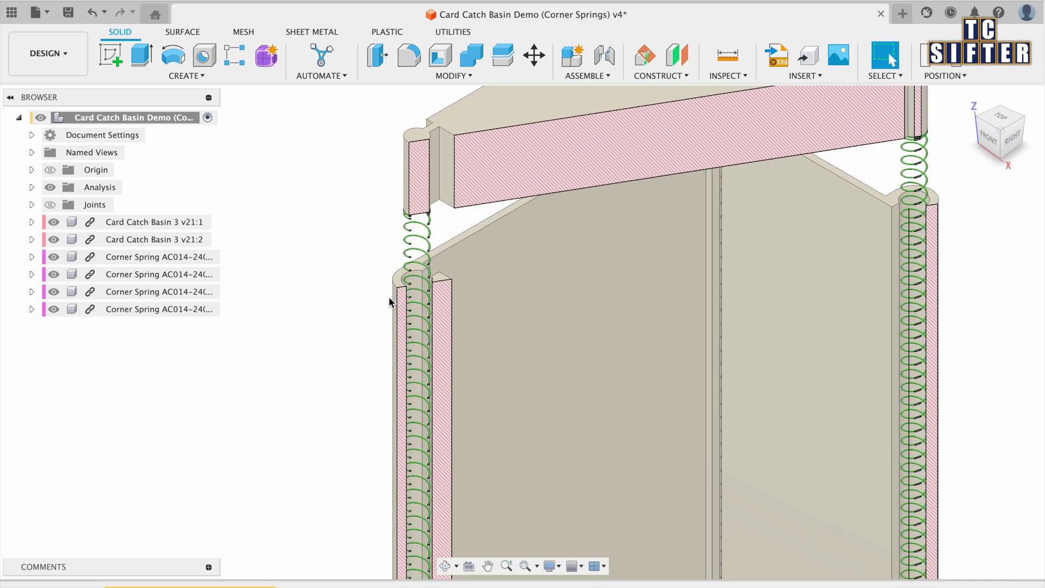